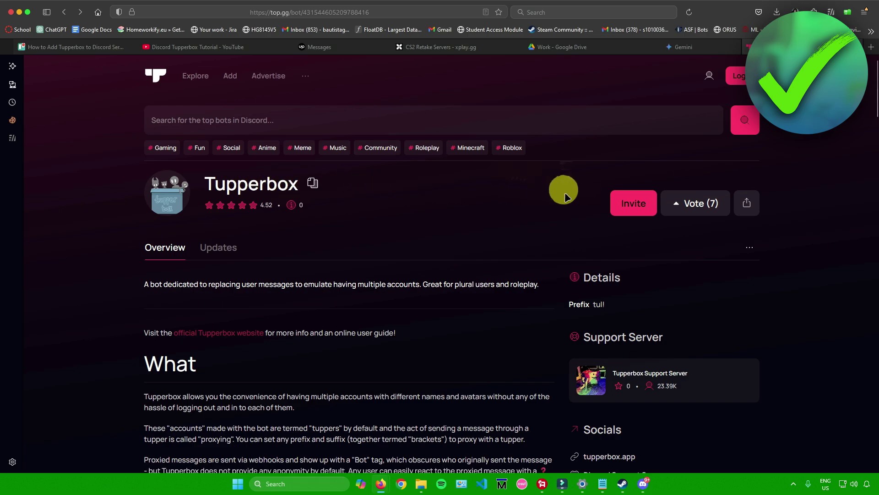
- Invite Tupperbox, choose bagdebotserver from the Add to Server list, and continue to permissions
{"action": "left_click", "coordinate": [623, 202]}
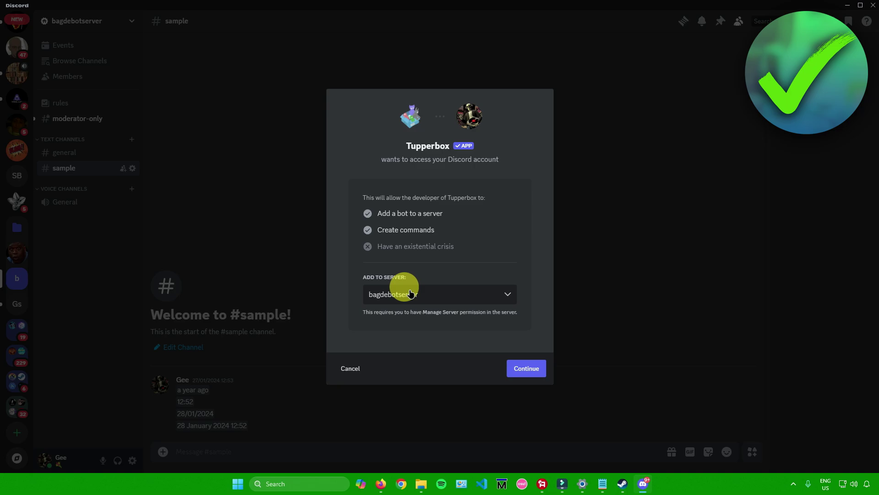
{"action": "left_click", "coordinate": [469, 295]}
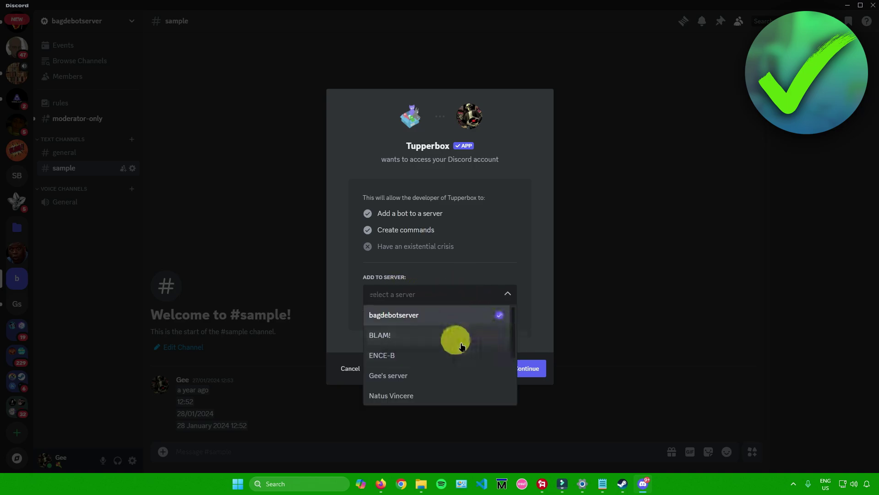
{"action": "scroll", "coordinate": [461, 346], "scroll_direction": "down", "scroll_amount": 2}
{"action": "scroll", "coordinate": [447, 353], "scroll_direction": "up", "scroll_amount": 2}
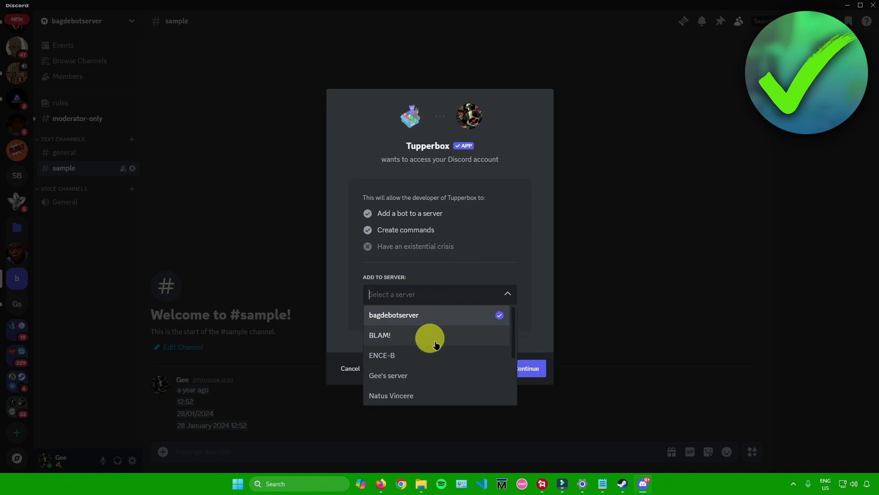
{"action": "scroll", "coordinate": [435, 345], "scroll_direction": "down", "scroll_amount": 3}
{"action": "scroll", "coordinate": [436, 345], "scroll_direction": "up", "scroll_amount": 3}
{"action": "scroll", "coordinate": [436, 345], "scroll_direction": "down", "scroll_amount": 3}
{"action": "scroll", "coordinate": [420, 337], "scroll_direction": "up", "scroll_amount": 3}
{"action": "scroll", "coordinate": [420, 338], "scroll_direction": "down", "scroll_amount": 3}
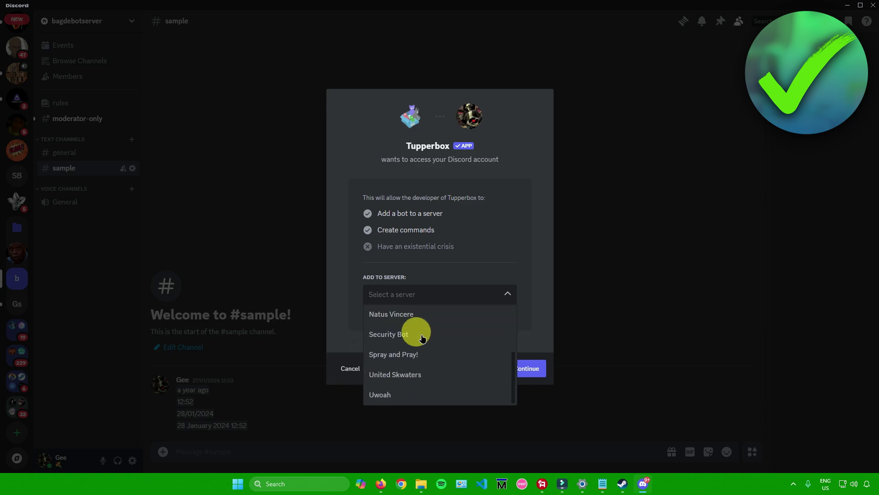
{"action": "scroll", "coordinate": [422, 338], "scroll_direction": "up", "scroll_amount": 3}
{"action": "scroll", "coordinate": [458, 362], "scroll_direction": "down", "scroll_amount": 3}
{"action": "scroll", "coordinate": [424, 359], "scroll_direction": "up", "scroll_amount": 3}
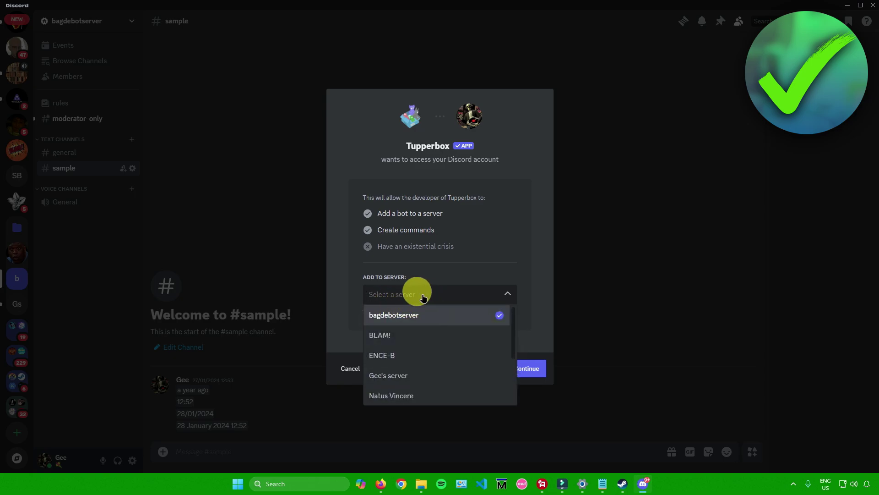
{"action": "left_click", "coordinate": [392, 313]}
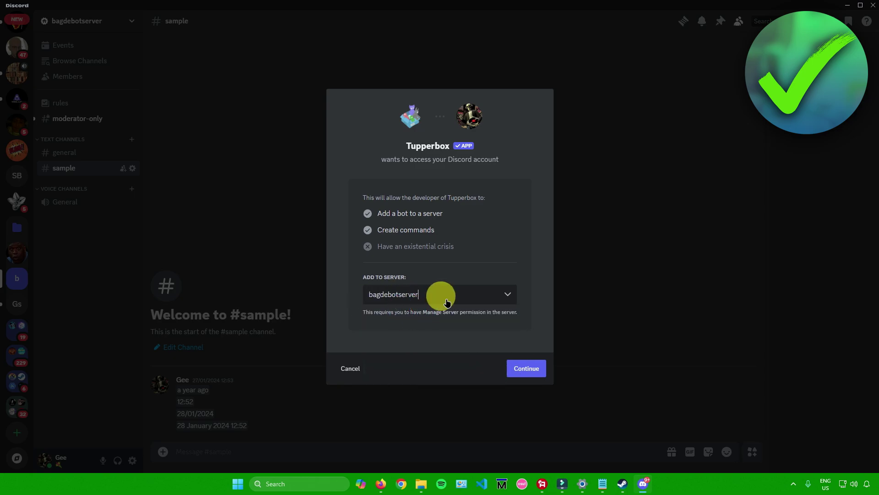
{"action": "left_click", "coordinate": [522, 367]}
- Authorise Tupperbox's eight permissions on bagdebotserver and pass the hCaptcha 'I am human' check
{"action": "scroll", "coordinate": [472, 316], "scroll_direction": "down", "scroll_amount": 1}
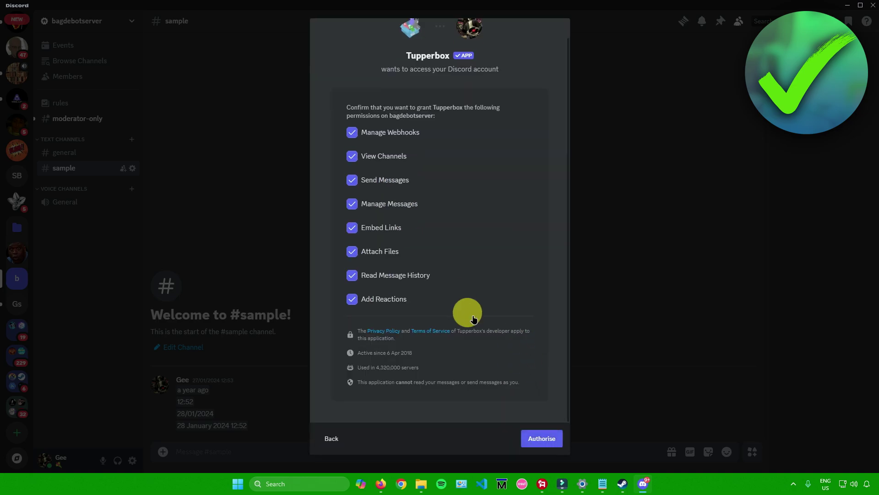
{"action": "left_click", "coordinate": [542, 438]}
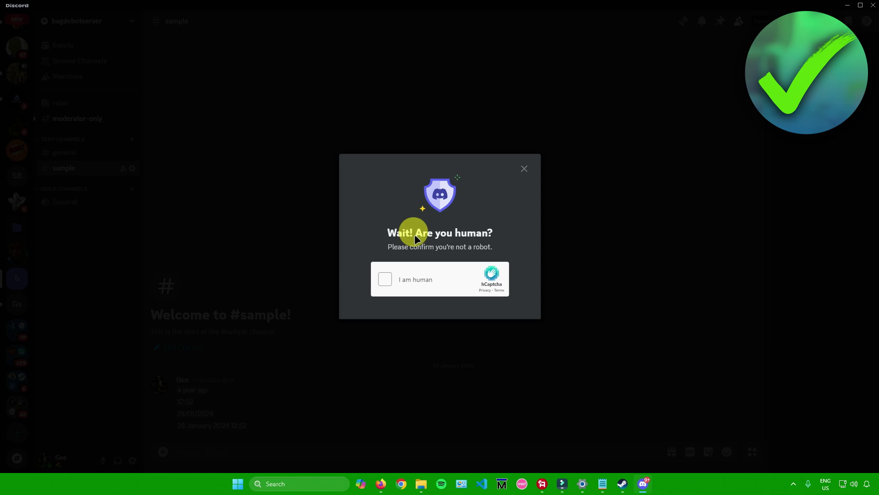
{"action": "left_click", "coordinate": [385, 283]}
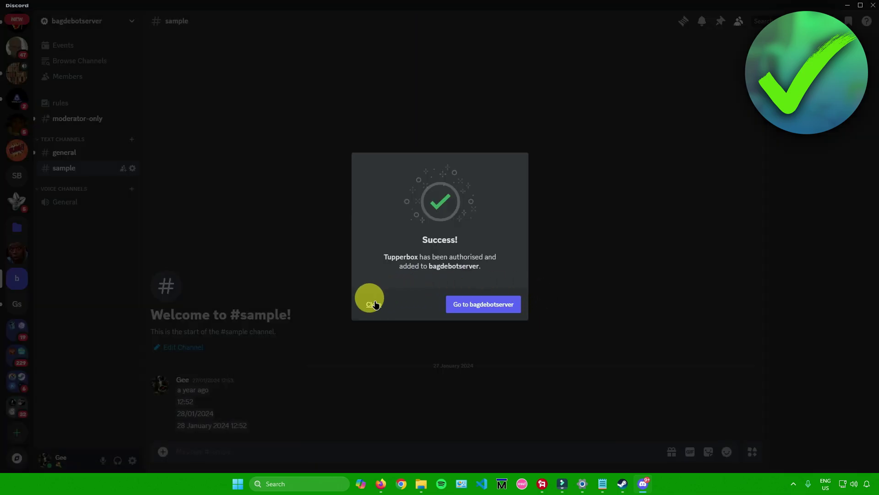
{"action": "left_click", "coordinate": [369, 302]}
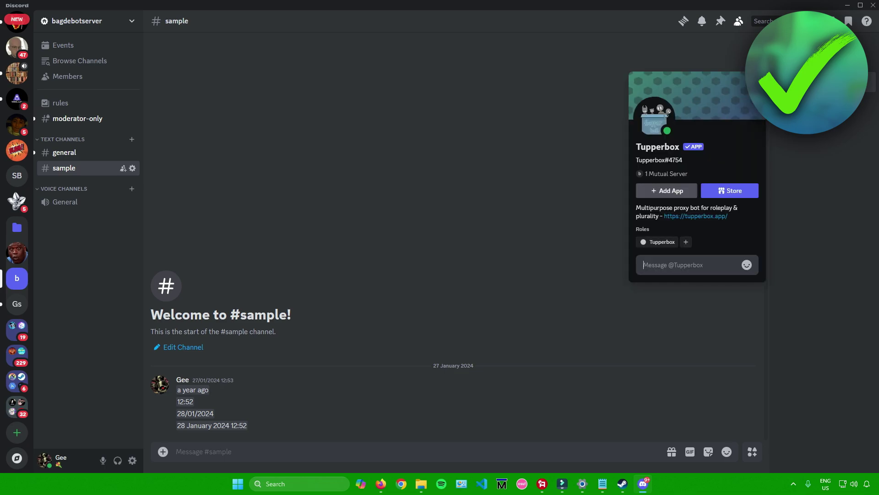
- Send the tul!register command in the #sample channel
{"action": "left_click", "coordinate": [428, 299]}
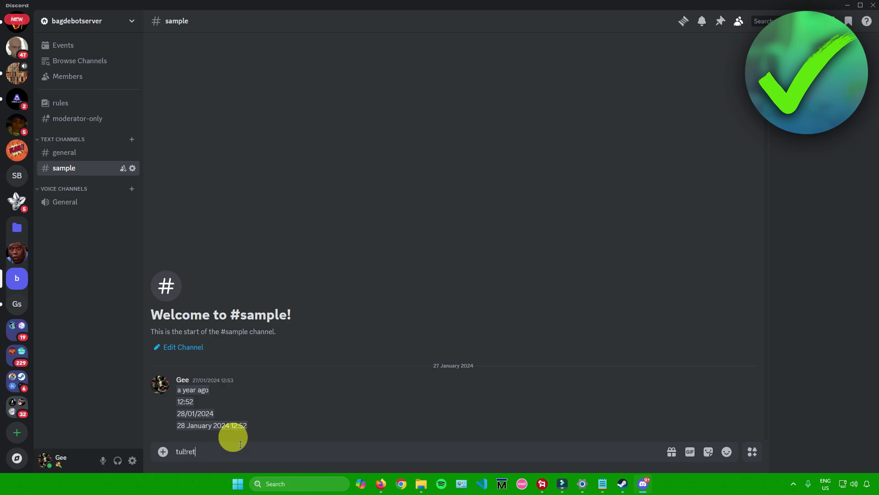
{"action": "type", "text": "ister"}
{"action": "key", "text": "Return"}
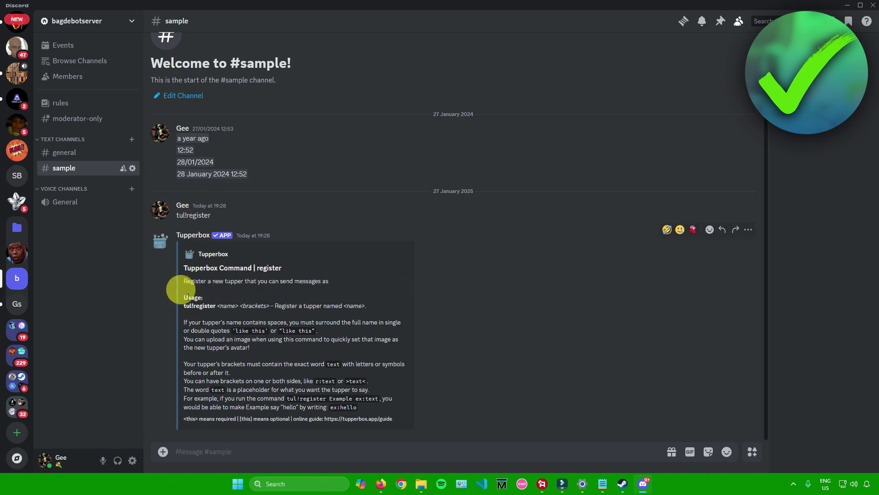
- Read the register help's usage line, the <name> argument and the note on names with spaces
{"action": "left_click_drag", "start_coordinate": [184, 294], "coordinate": [326, 306]}
{"action": "left_click", "coordinate": [268, 310]}
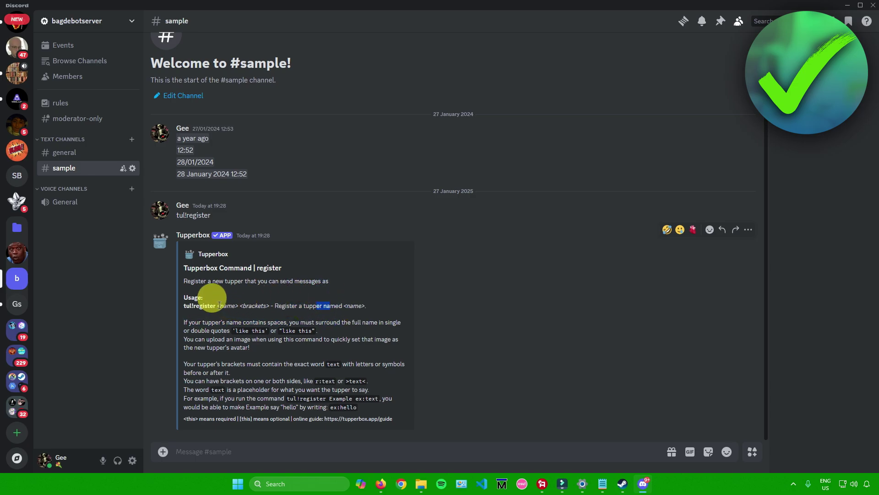
{"action": "left_click_drag", "start_coordinate": [217, 306], "coordinate": [238, 307]}
{"action": "left_click_drag", "start_coordinate": [189, 322], "coordinate": [231, 331]}
{"action": "left_click", "coordinate": [230, 331]}
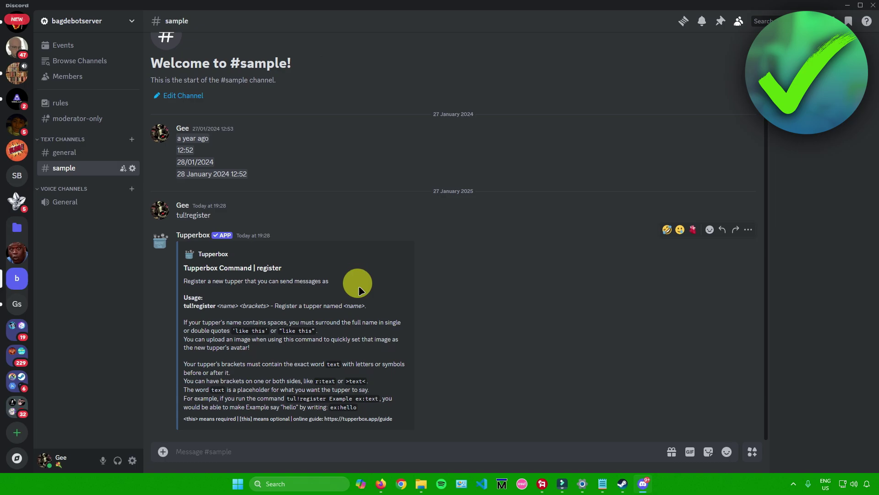
- Send 'tul!register Steve r:text', copying the r:text bracket example from the help embed
{"action": "left_click", "coordinate": [228, 454]}
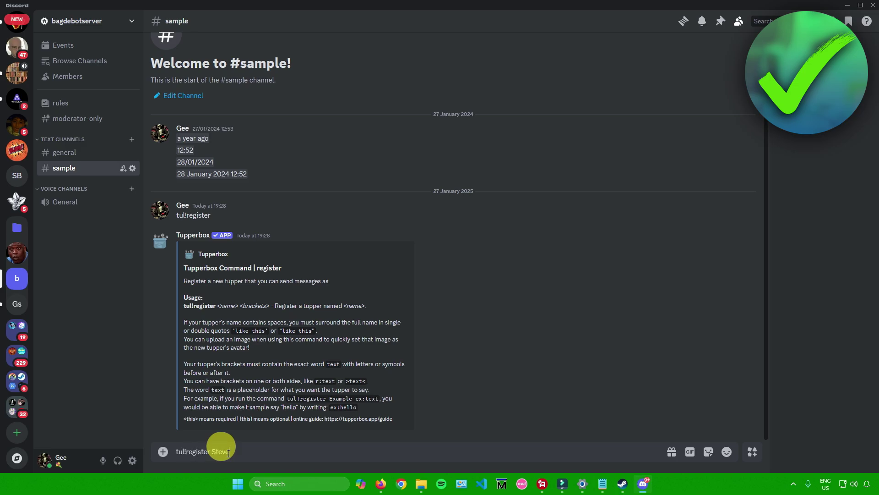
{"action": "left_click", "coordinate": [316, 375]}
{"action": "left_click_drag", "start_coordinate": [316, 375], "coordinate": [334, 378]}
{"action": "key", "text": "ctrl+c"}
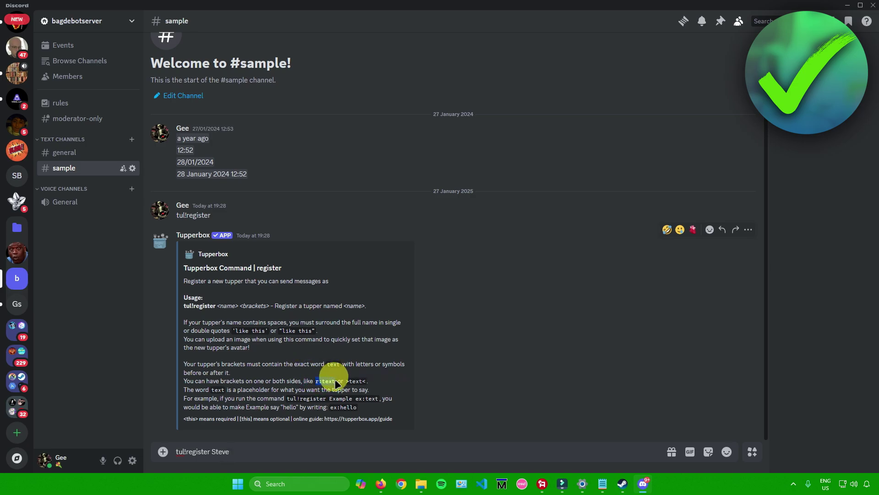
{"action": "left_click", "coordinate": [254, 452]}
{"action": "key", "text": "ctrl+v"}
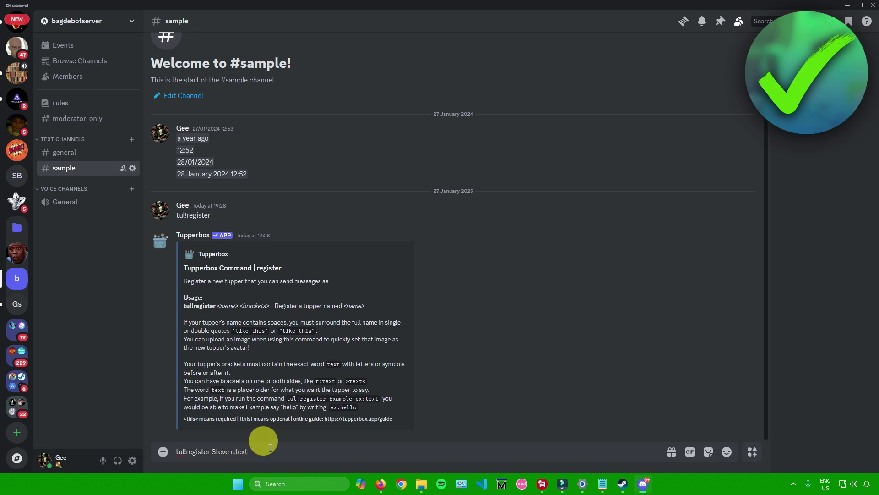
{"action": "key", "text": "Return"}
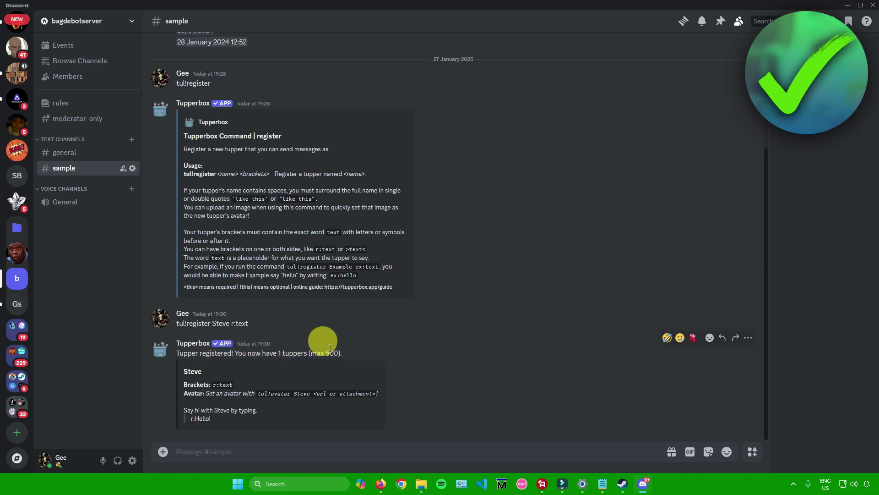
- Check that the tupper Steve was registered in Tupperbox's reply
{"action": "left_click_drag", "start_coordinate": [178, 369], "coordinate": [209, 376]}
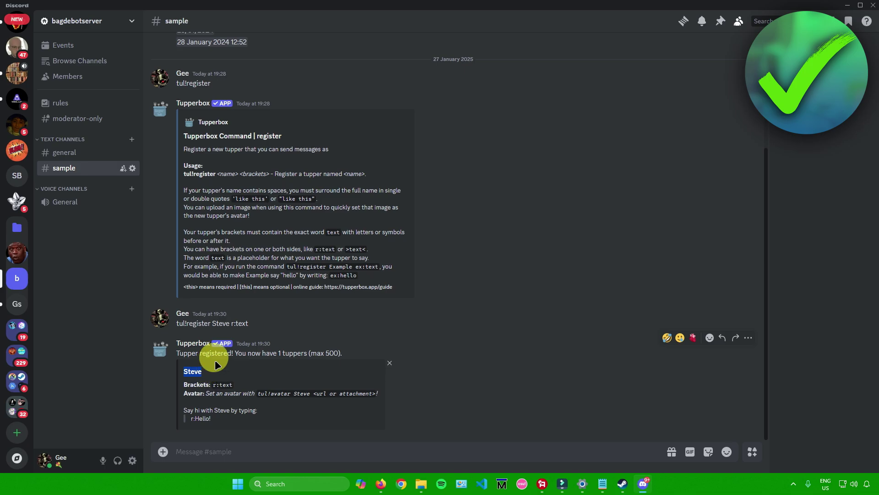
{"action": "left_click", "coordinate": [258, 449]}
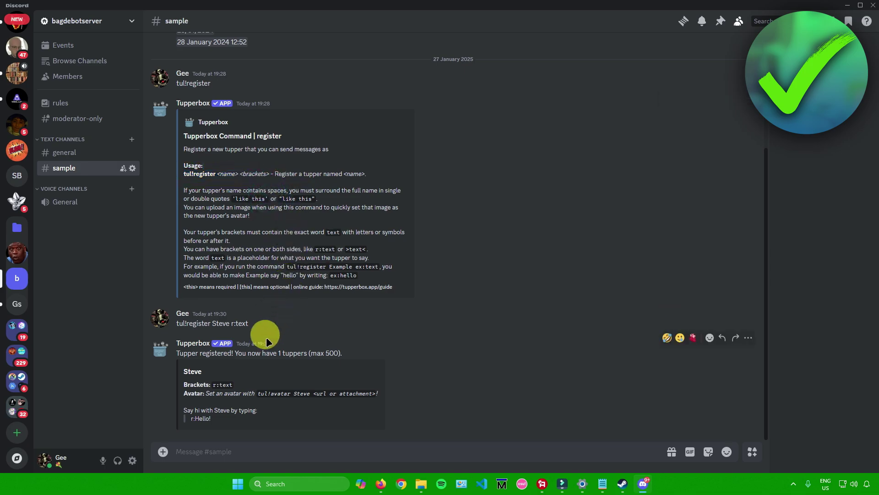
{"action": "left_click", "coordinate": [213, 454]}
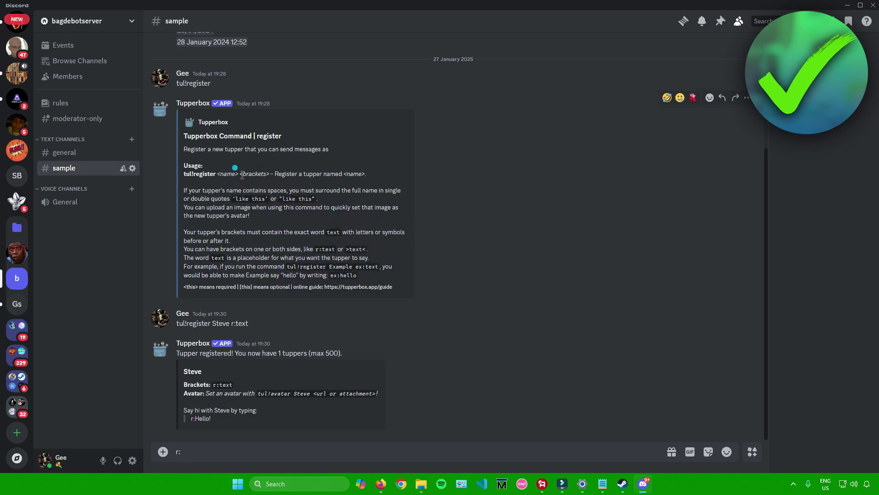
- Send 'r:Hello Friend! My Name is Steve' and confirm it posts under Steve's name
{"action": "left_click_drag", "start_coordinate": [239, 174], "coordinate": [276, 175]}
{"action": "left_click", "coordinate": [179, 446]}
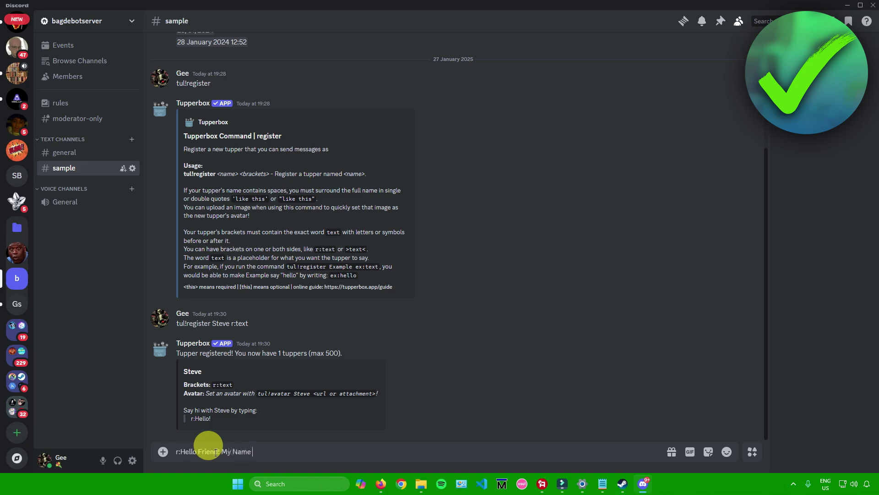
{"action": "key", "text": "Return"}
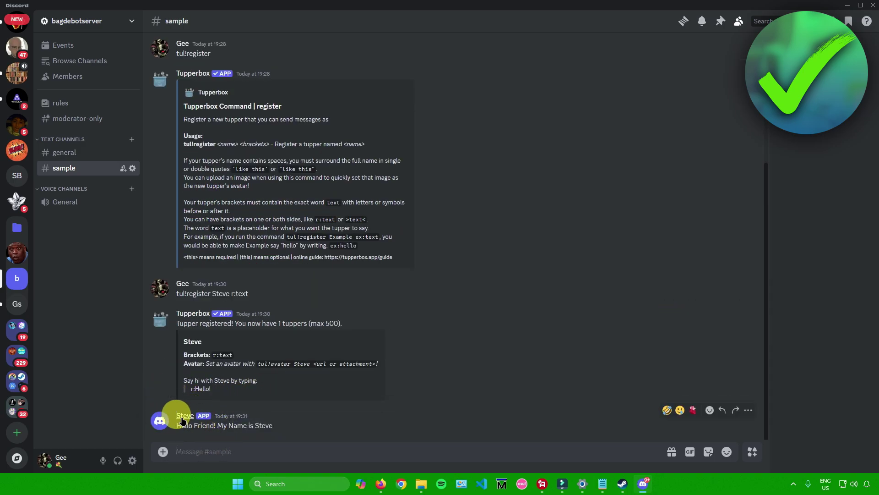
{"action": "left_click_drag", "start_coordinate": [175, 425], "coordinate": [193, 426]}
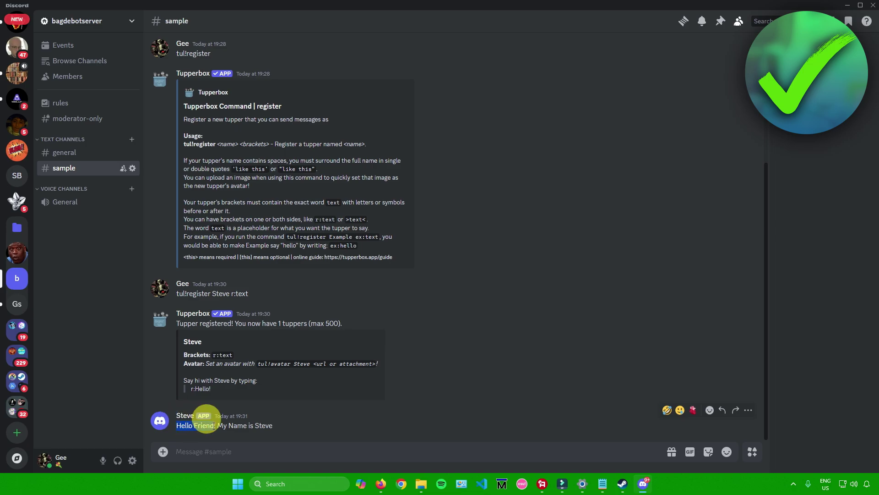
{"action": "left_click_drag", "start_coordinate": [272, 424], "coordinate": [177, 420]}
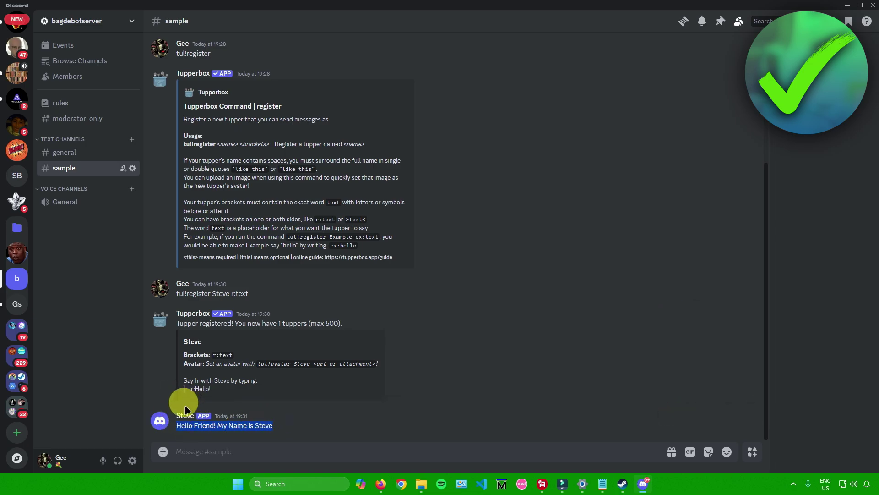